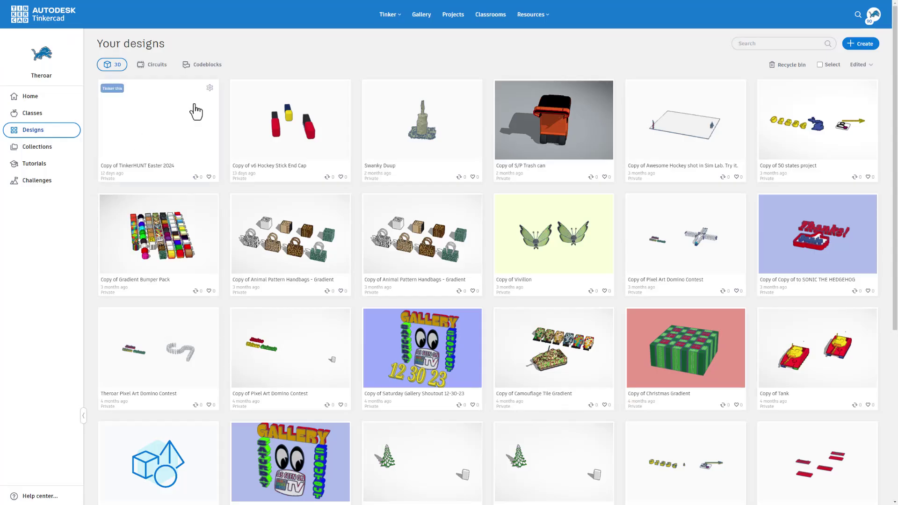
Step: Go from the Community gallery to the Sim Lab Baseball author's profile page
left_click(418, 17)
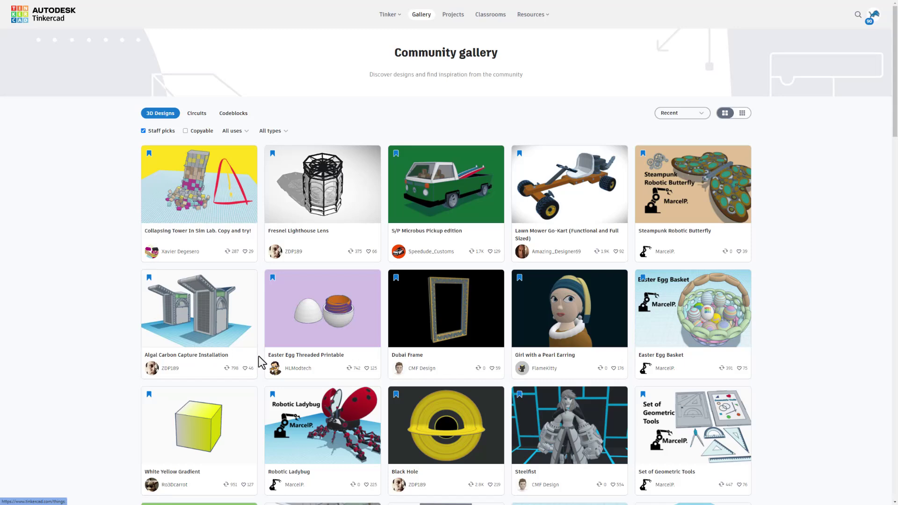
left_click(298, 369)
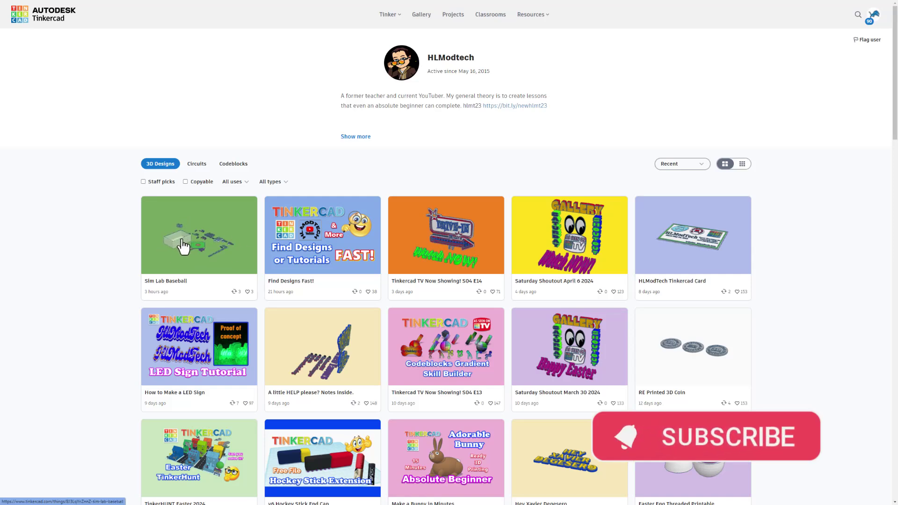
scroll(191, 250, "down", 2)
scroll(197, 257, "up", 3)
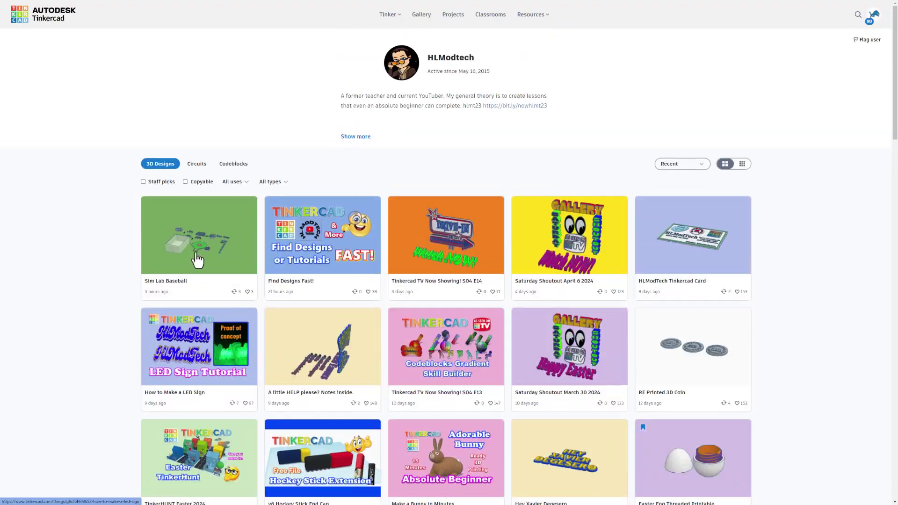
Step: Add a reaction to Sim Lab Baseball and open it as 'Copy of Sim Lab Baseball'
left_click(200, 244)
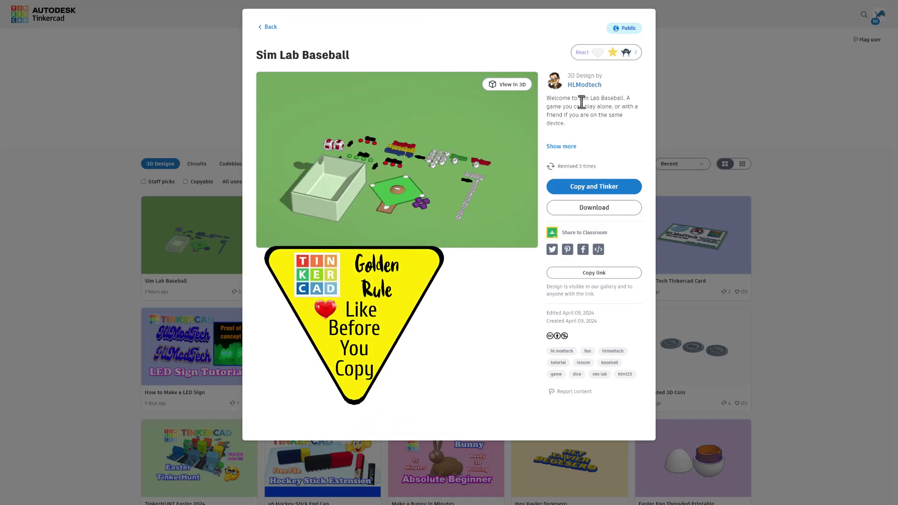
left_click(610, 53)
left_click(603, 113)
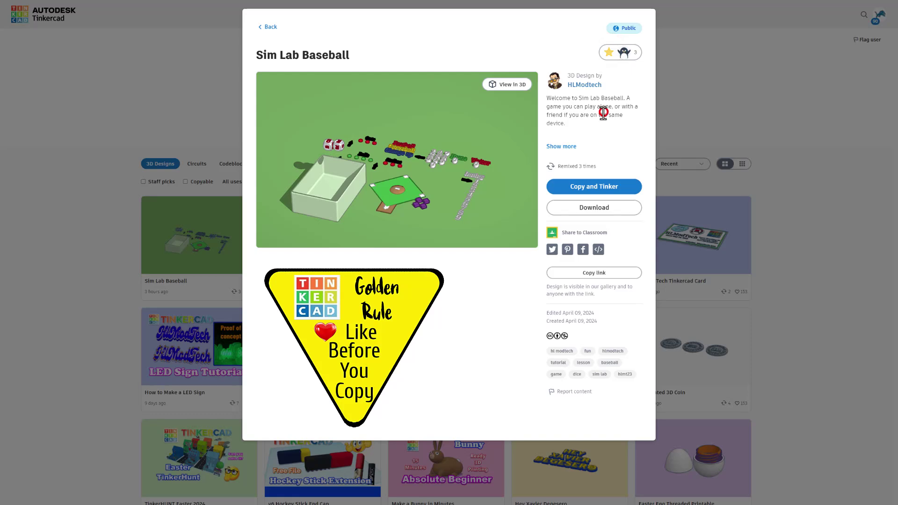
left_click(594, 187)
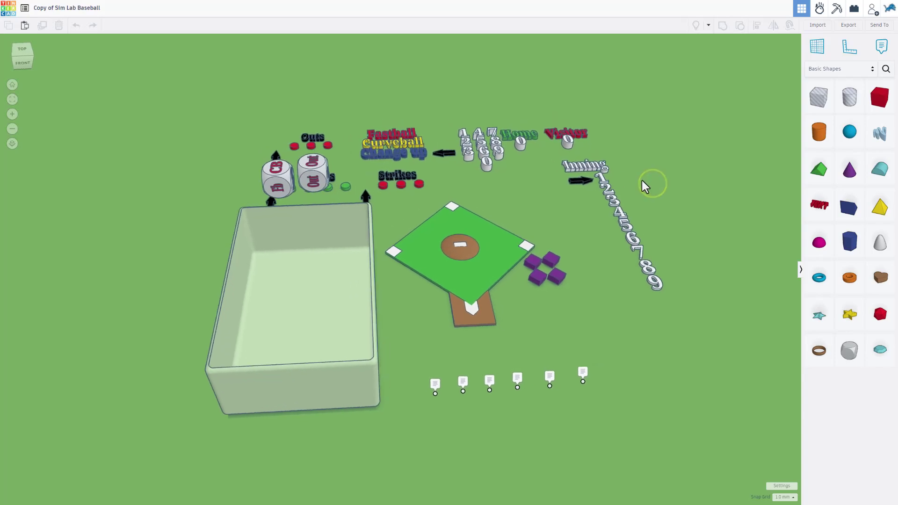
Step: Open the copy in Sim Lab and orbit to look down on the board
left_click(818, 11)
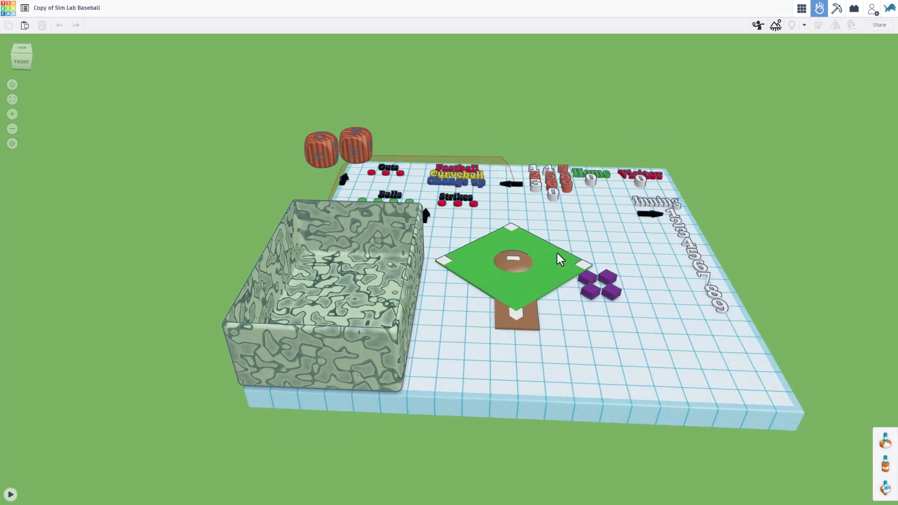
left_click(352, 291)
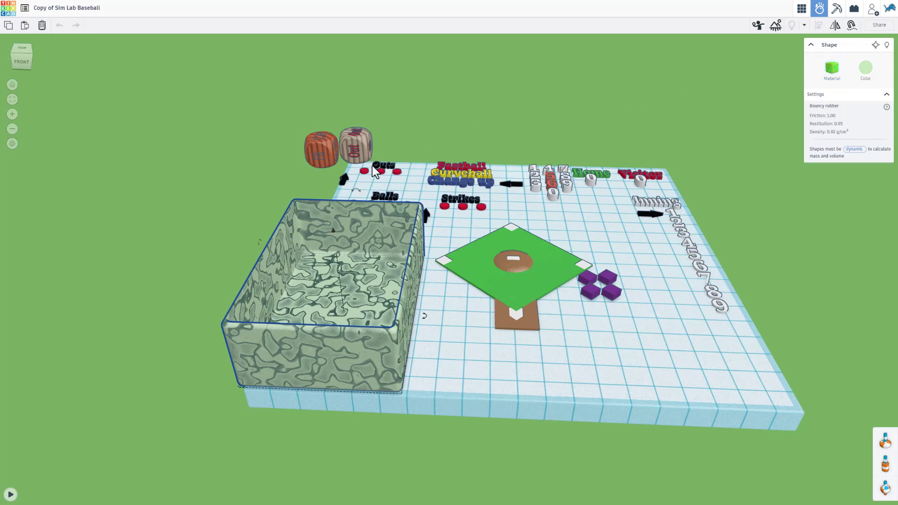
right_click_drag(483, 126, 529, 177)
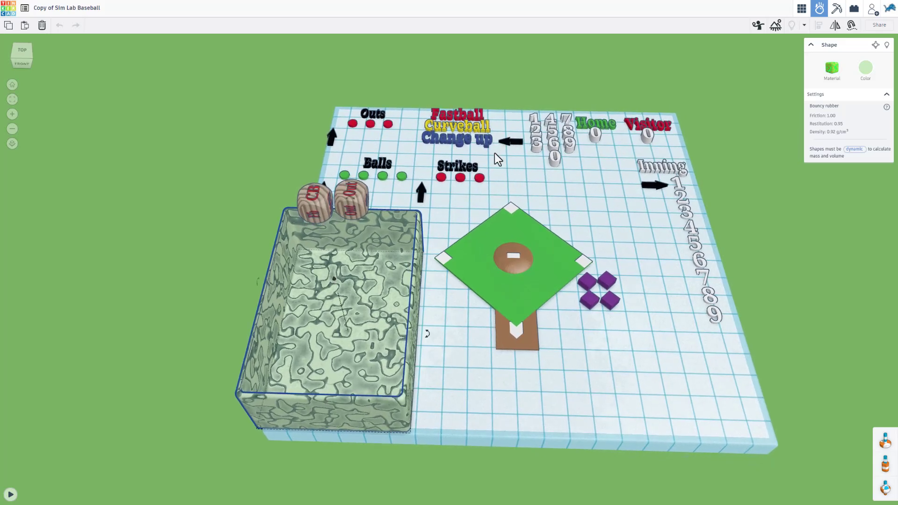
Step: Nudge the pitch arrow by Change up up one step and back, then start the simulation
left_click(514, 140)
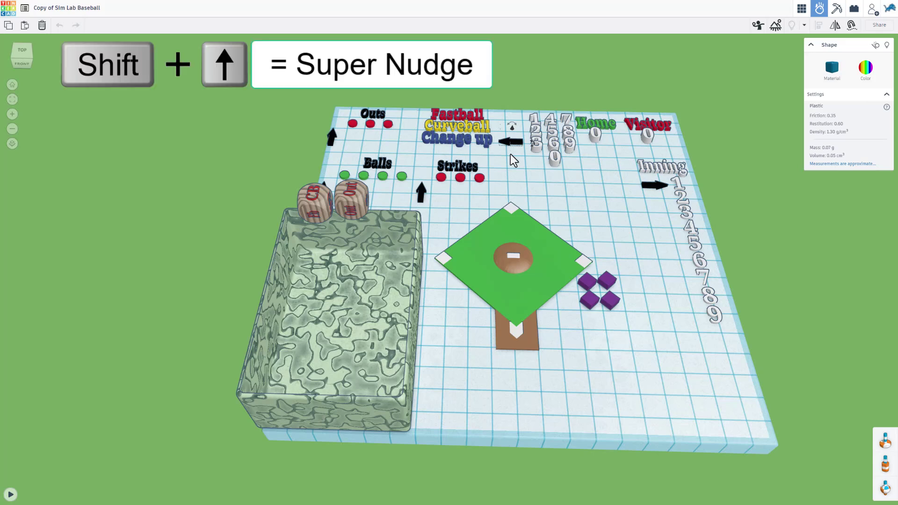
key("shift+Up")
key("shift+Up")
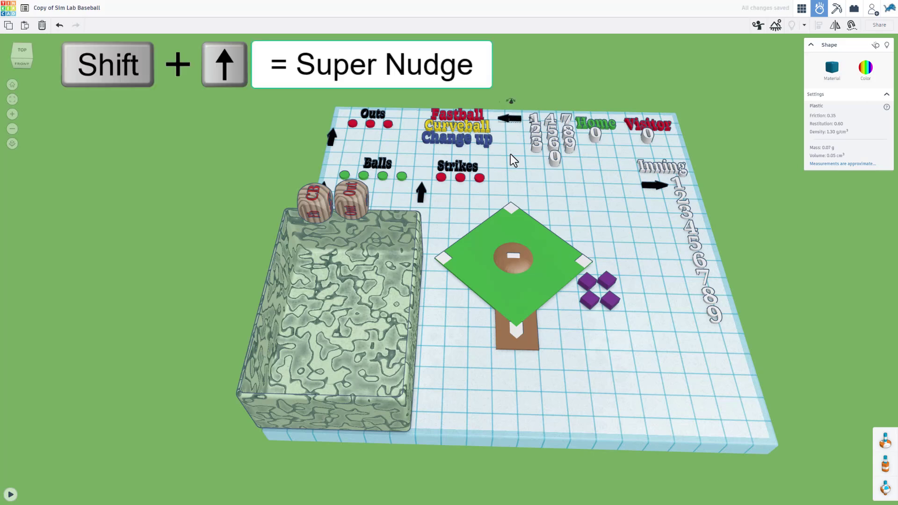
key("shift+Down")
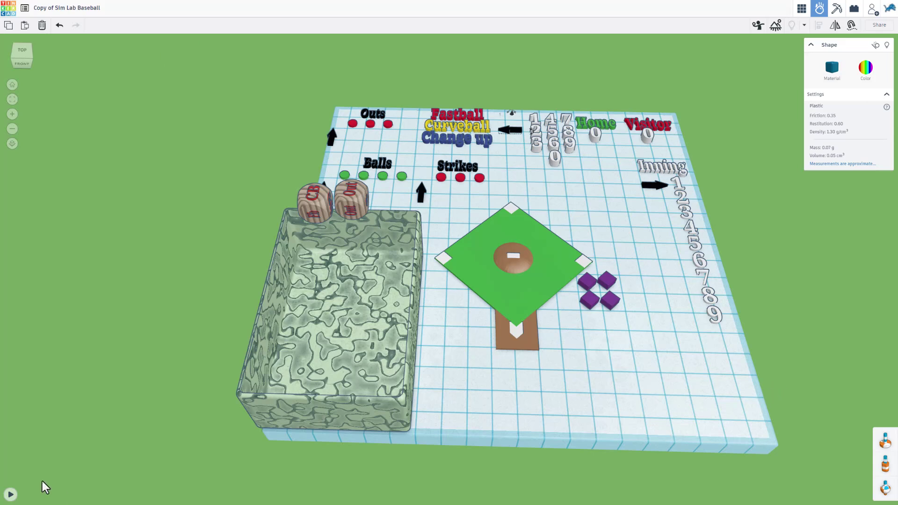
left_click(10, 494)
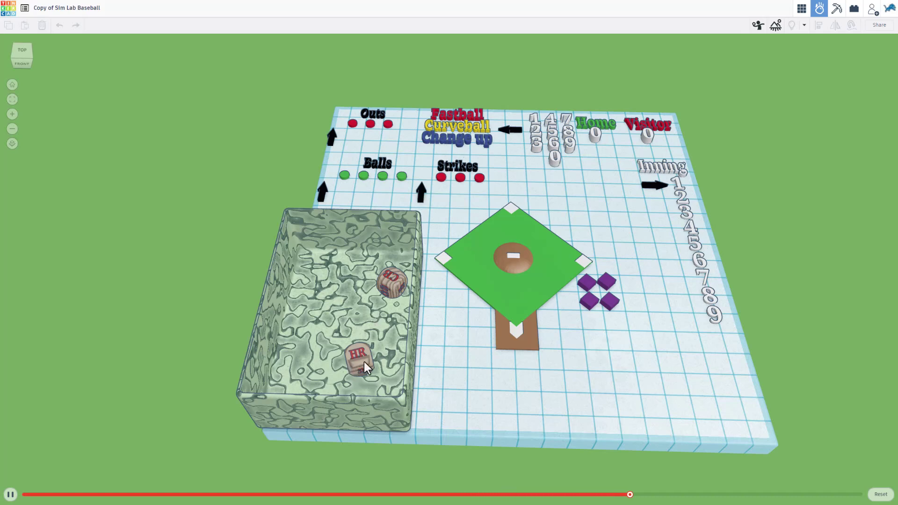
Step: Reset the dice, move a purple runner cube beside the diamond, and move the Home 0 beside the digits
left_click(421, 337)
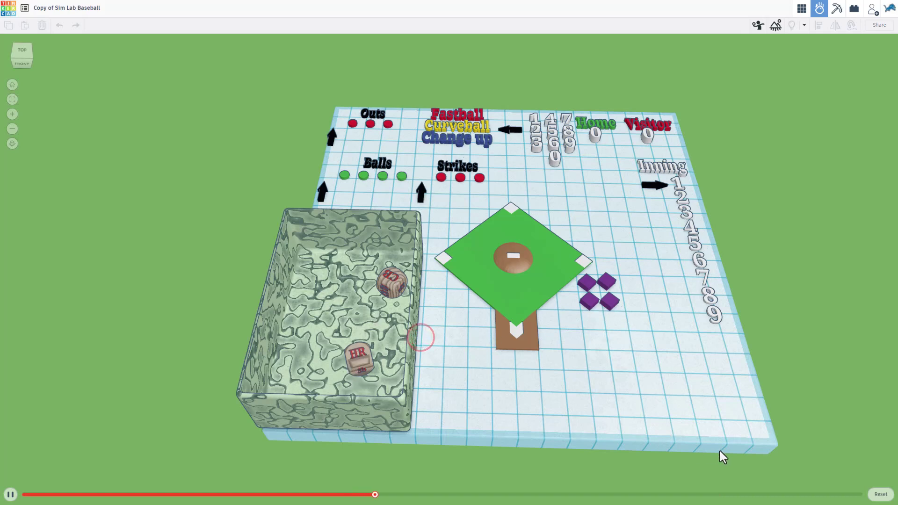
left_click(880, 494)
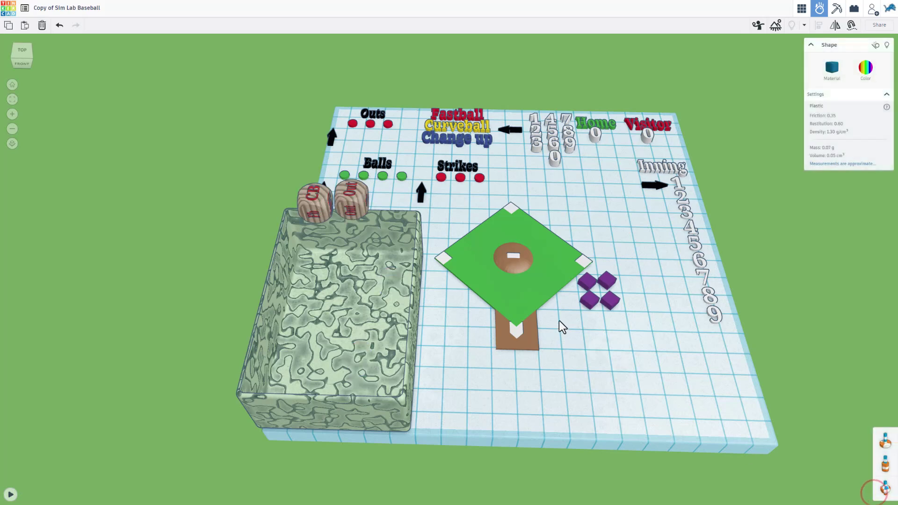
left_click_drag(585, 282, 588, 303)
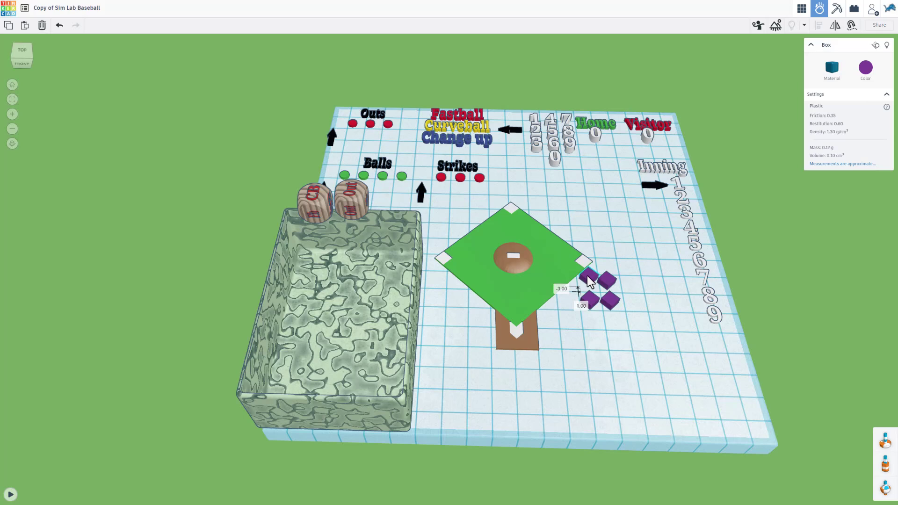
left_click(601, 227)
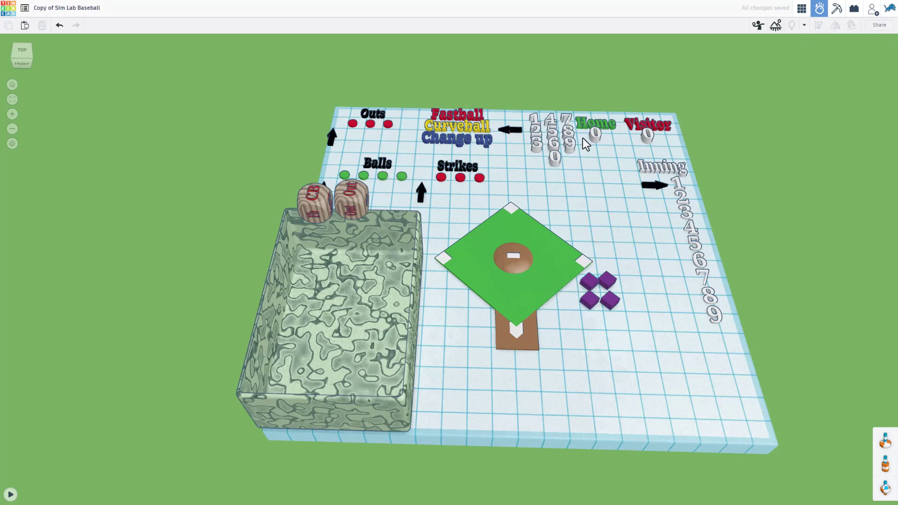
left_click_drag(593, 139, 569, 166)
Step: Copy the 1 digit into the Home score, then roll the dice in the simulation
left_click(536, 126)
key("ctrl+c")
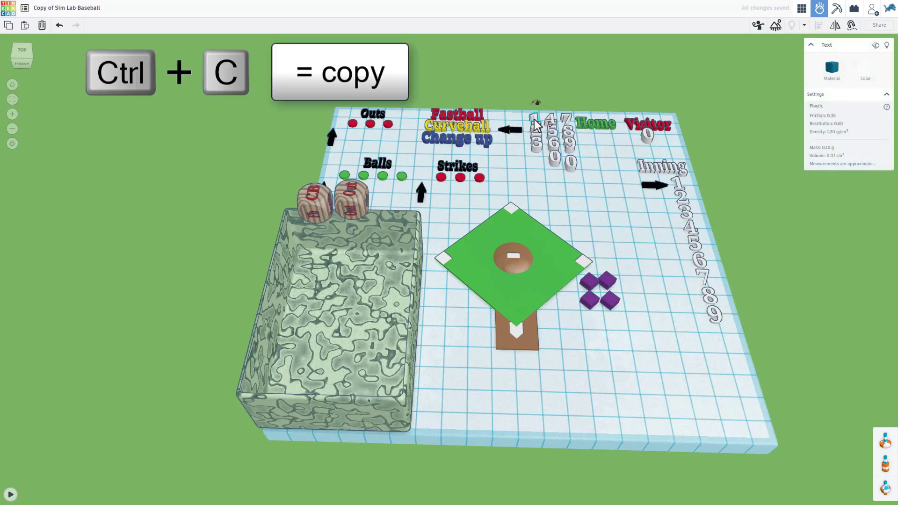
key("ctrl+v")
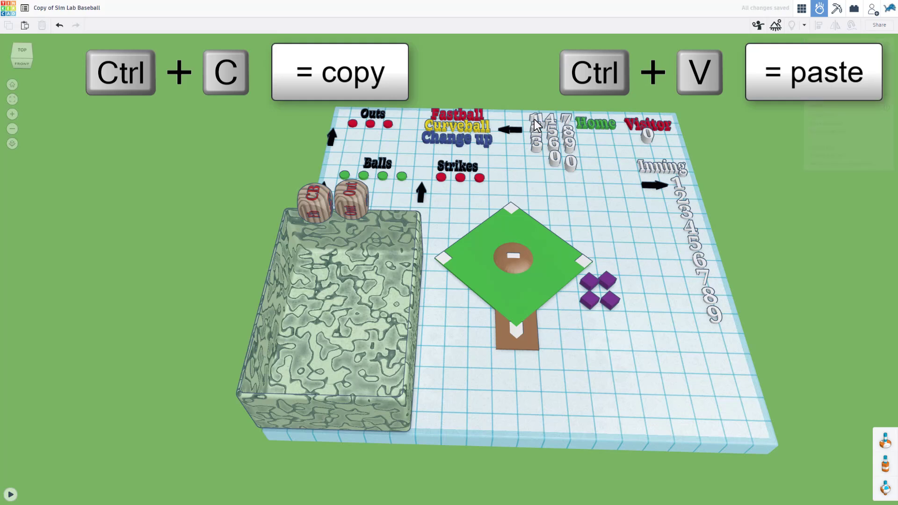
left_click_drag(541, 124, 520, 95)
left_click(521, 95)
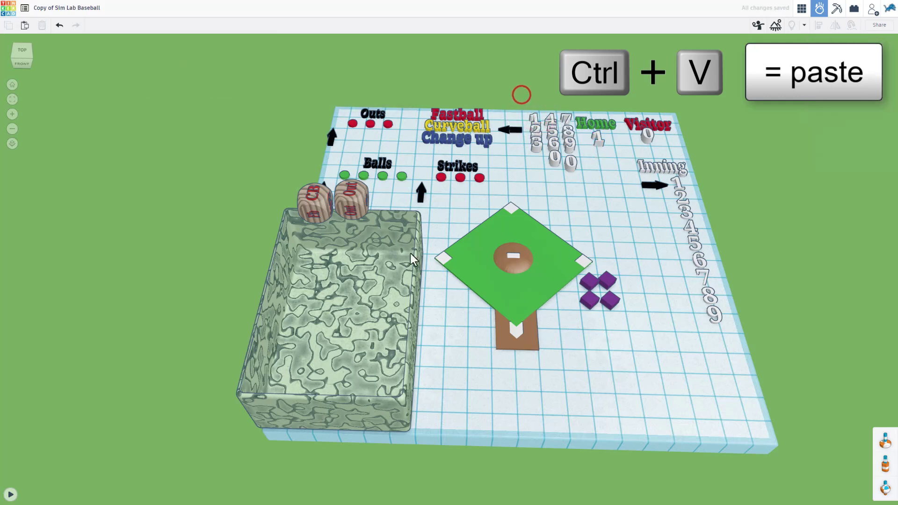
left_click(506, 126)
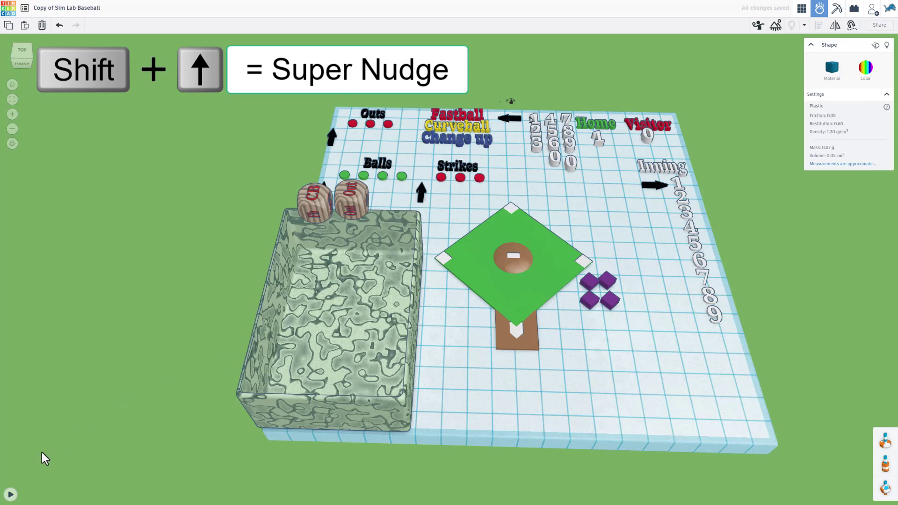
left_click(10, 495)
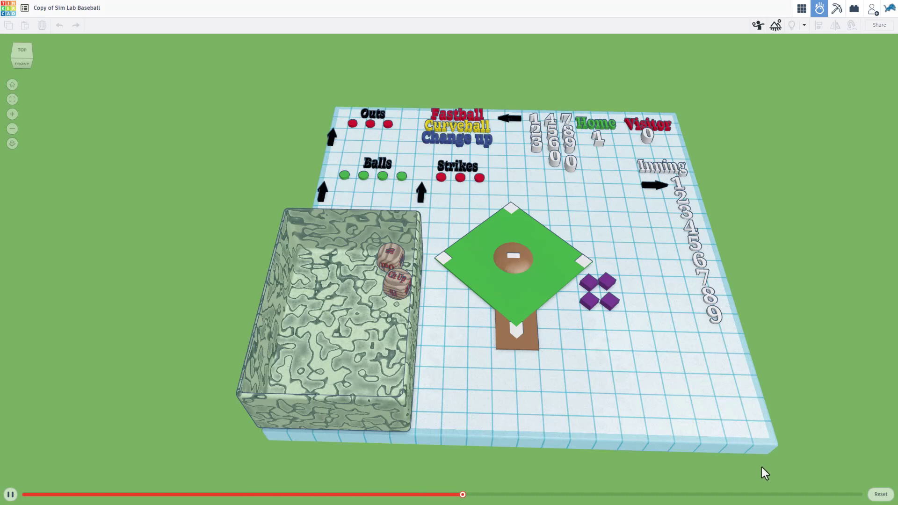
Step: Reset the dice, move the arrow under the first Strikes dot, and shift runner cubes between bases
left_click(880, 494)
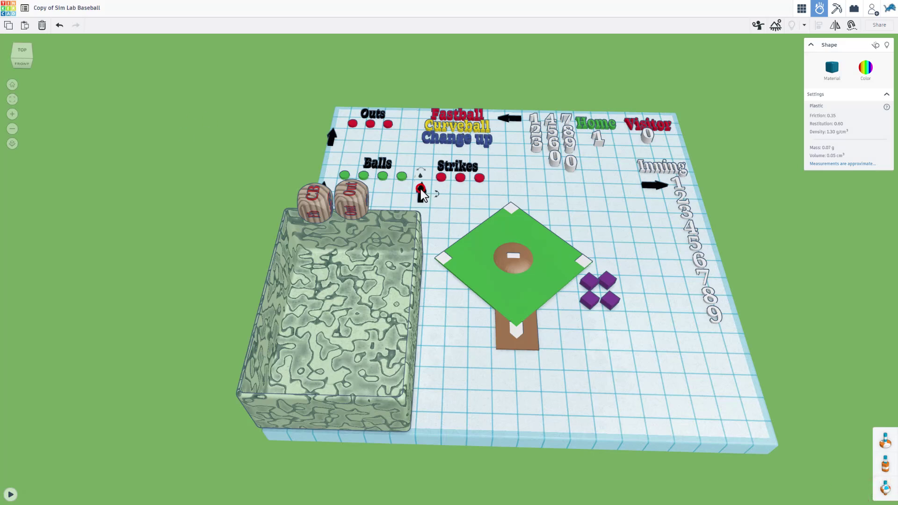
key("Right")
key("Right")
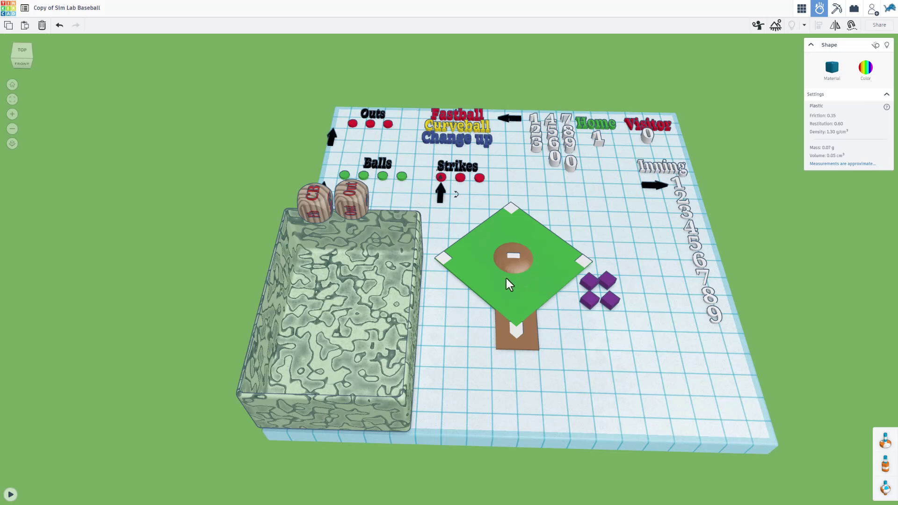
left_click_drag(584, 280, 511, 209)
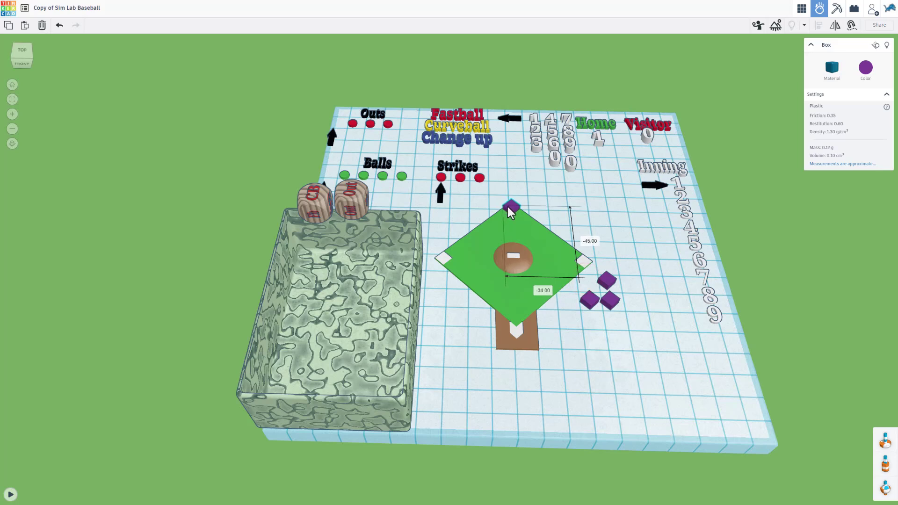
left_click_drag(586, 303, 585, 260)
left_click_drag(514, 208, 590, 316)
left_click(540, 185)
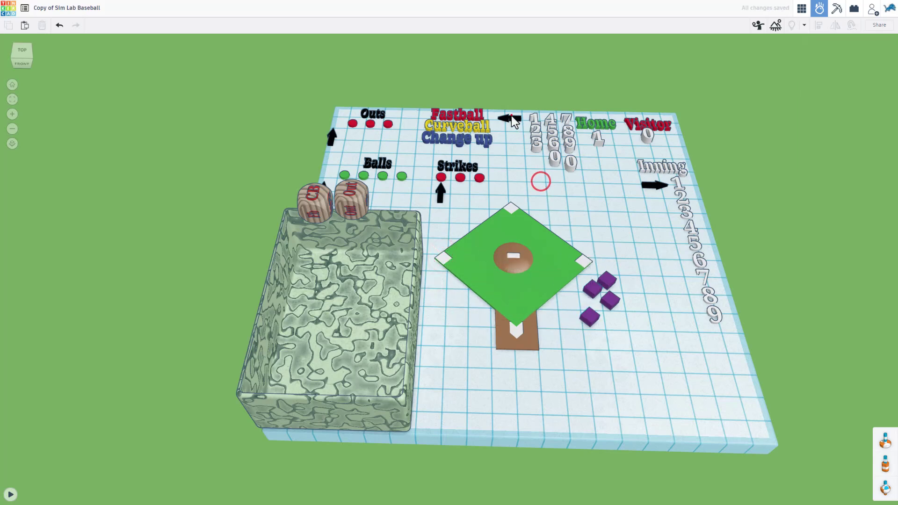
Step: Roll the dice in the simulation and reset it
left_click(511, 122)
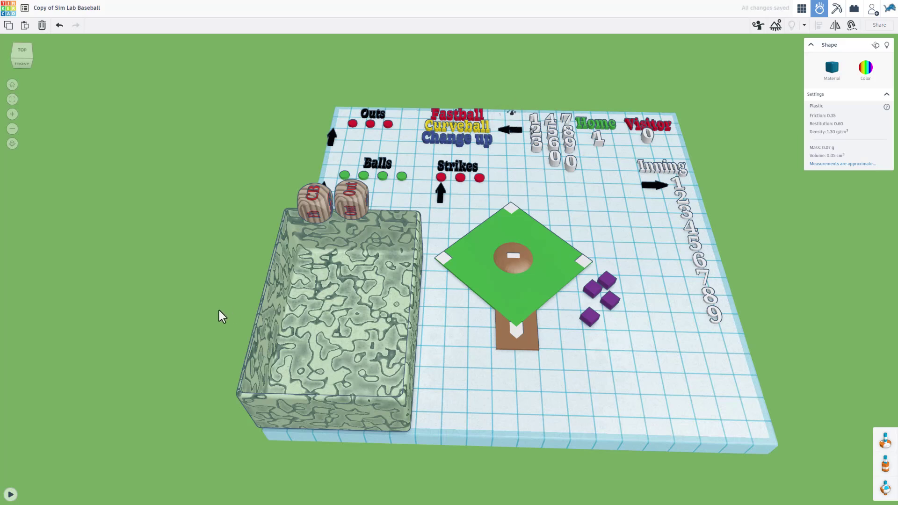
left_click(11, 494)
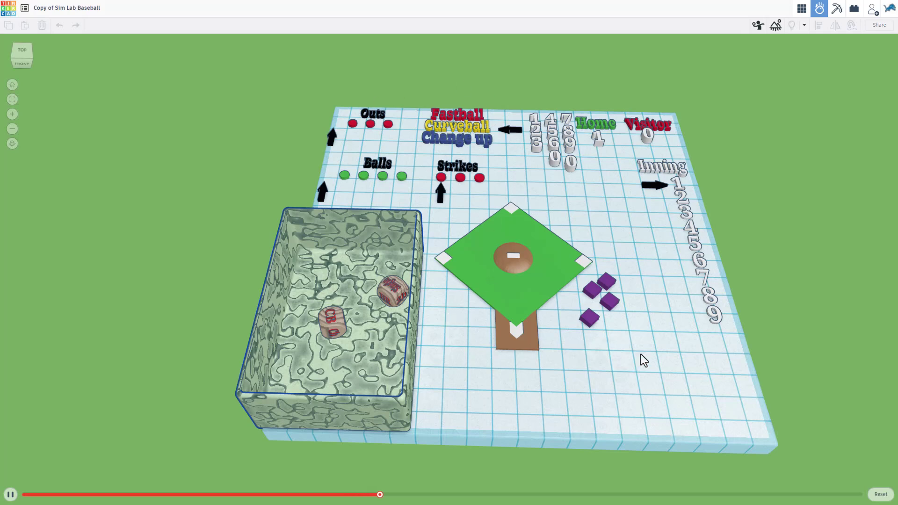
left_click(879, 493)
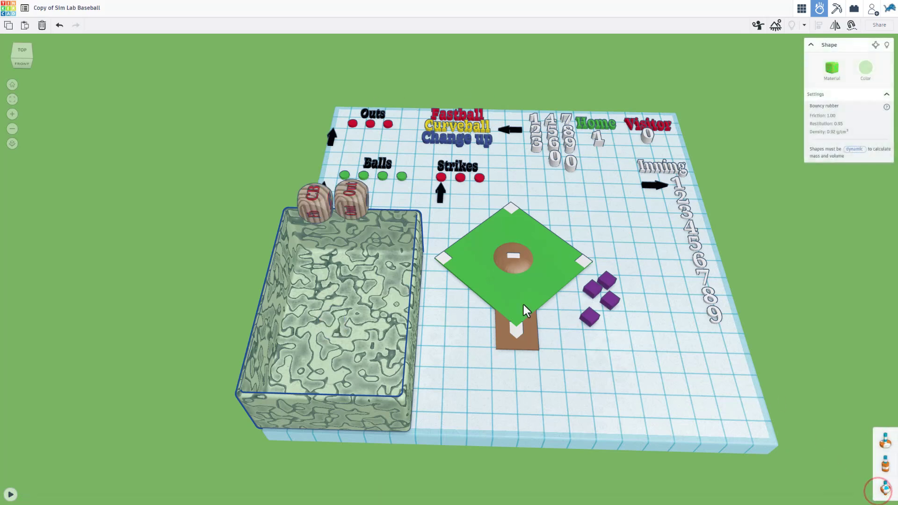
Step: Put a runner cube on the right base, move the Strikes arrow left, and roll again
left_click_drag(592, 290, 581, 260)
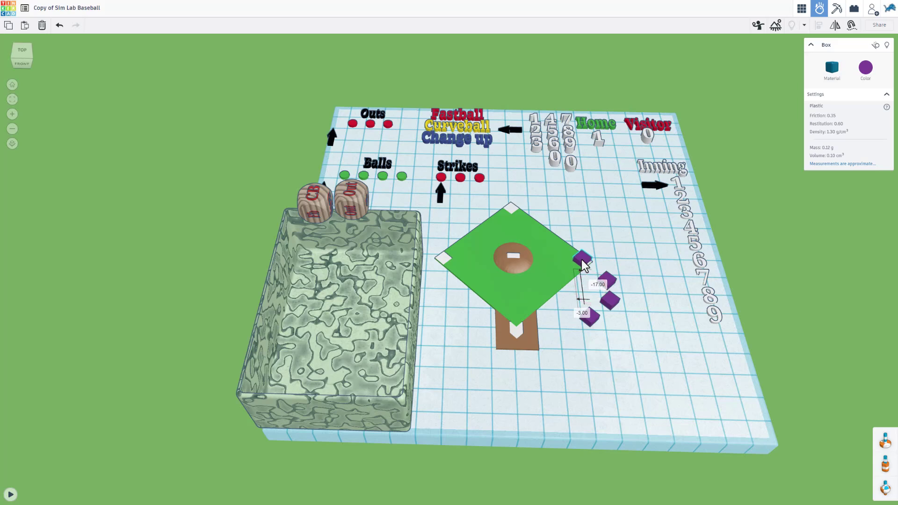
left_click(440, 191)
key("shift+Left")
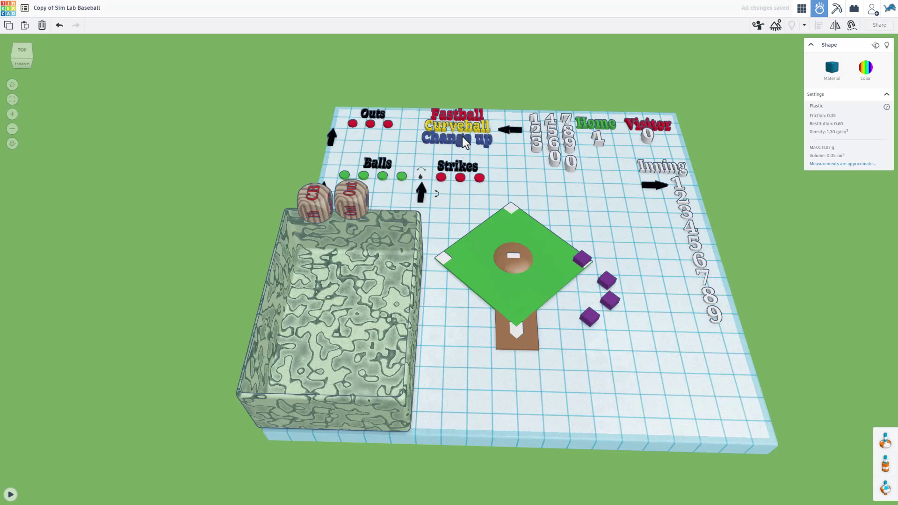
left_click(505, 133)
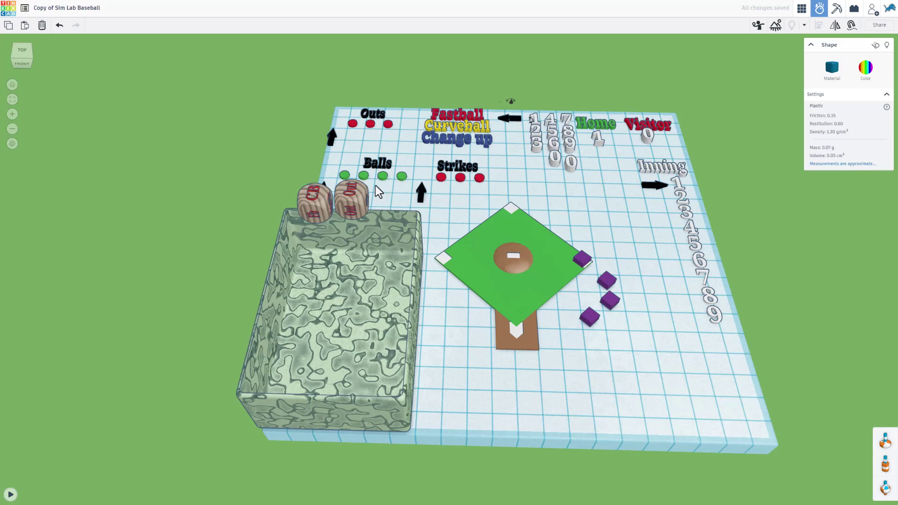
left_click(10, 494)
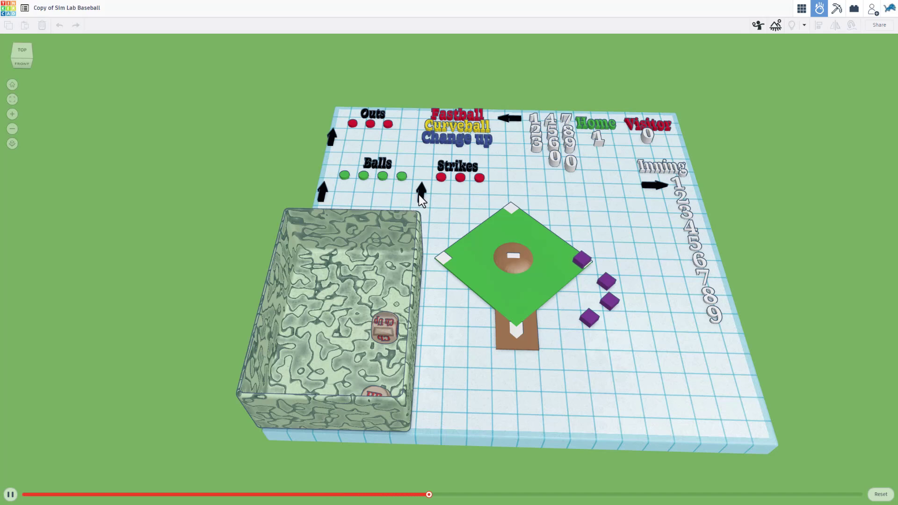
Step: Reset the simulation and move the arrow right under the first Strikes dot
left_click(881, 494)
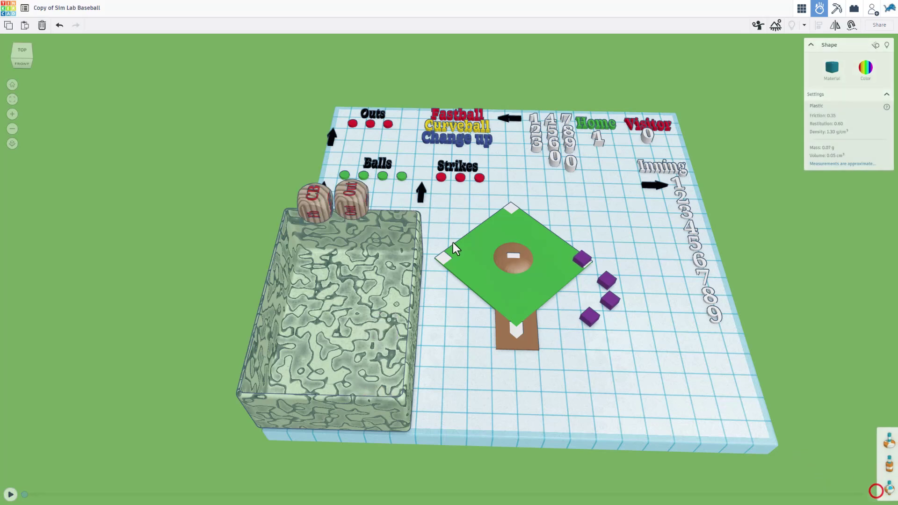
left_click(422, 198)
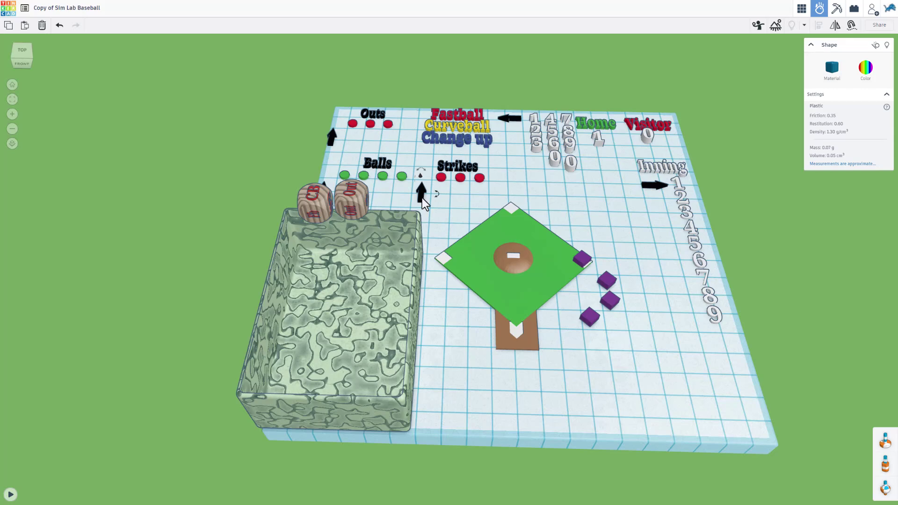
key("Right")
key("Right")
Step: Orbit the board around to a more top-down view
right_click_drag(340, 229, 208, 206)
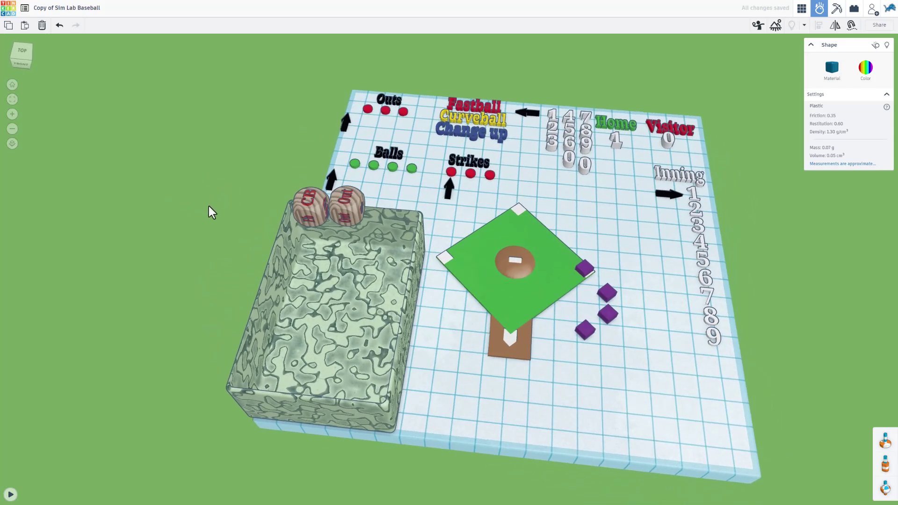
mouse_move(574, 194)
right_mouse_down()
mouse_move(612, 209)
mouse_move(585, 202)
mouse_move(553, 209)
mouse_move(574, 207)
right_mouse_up()
right_click_drag(512, 187, 603, 202)
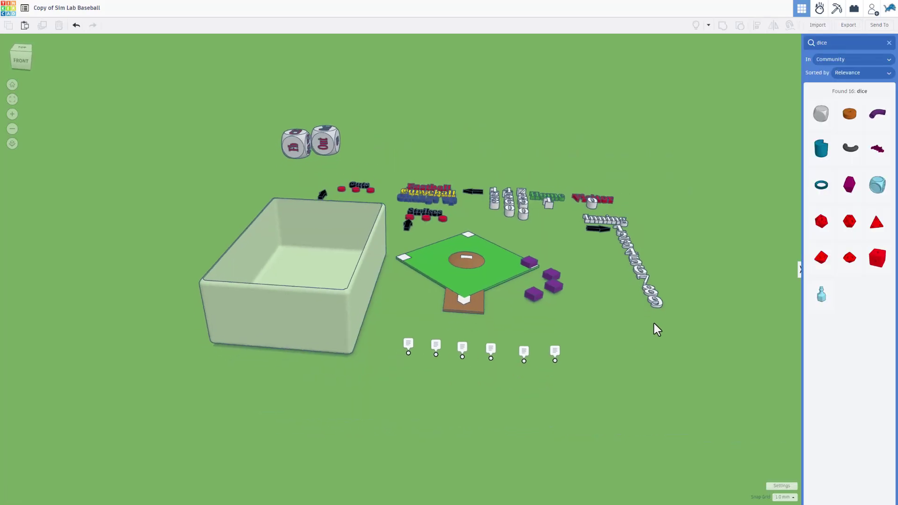
right_click_drag(654, 324, 628, 354)
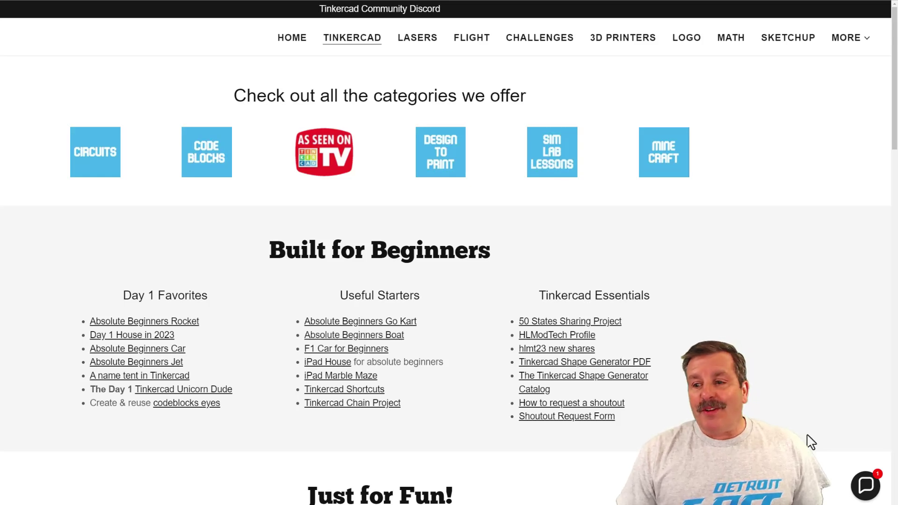
Step: Open the HLModTech Contact Us chat panel and close it again
left_click(859, 486)
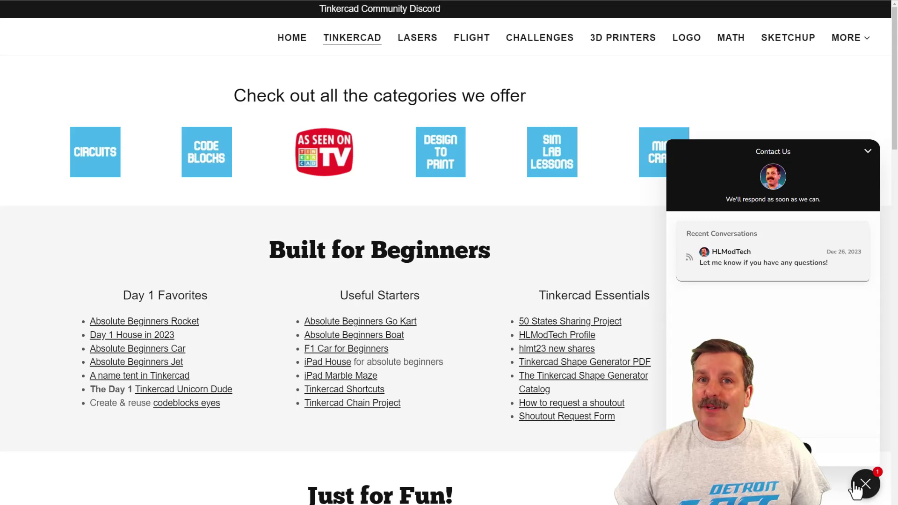
left_click(865, 484)
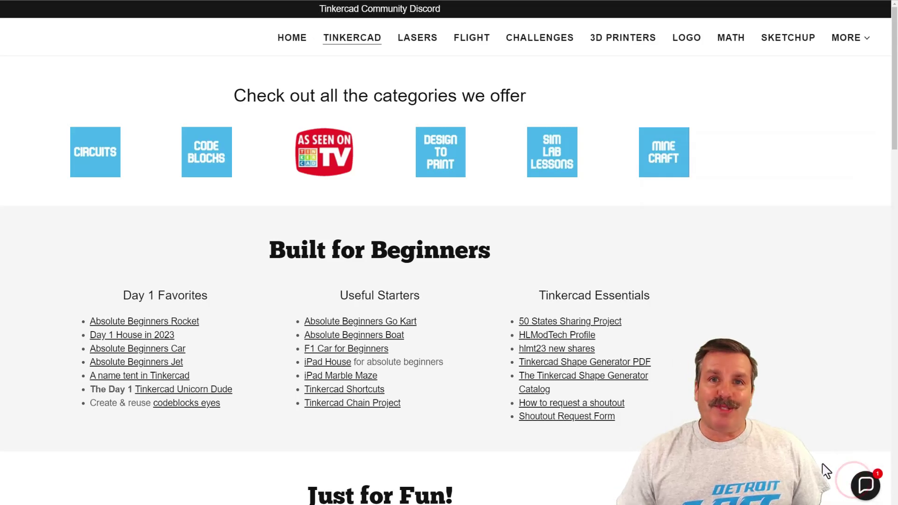